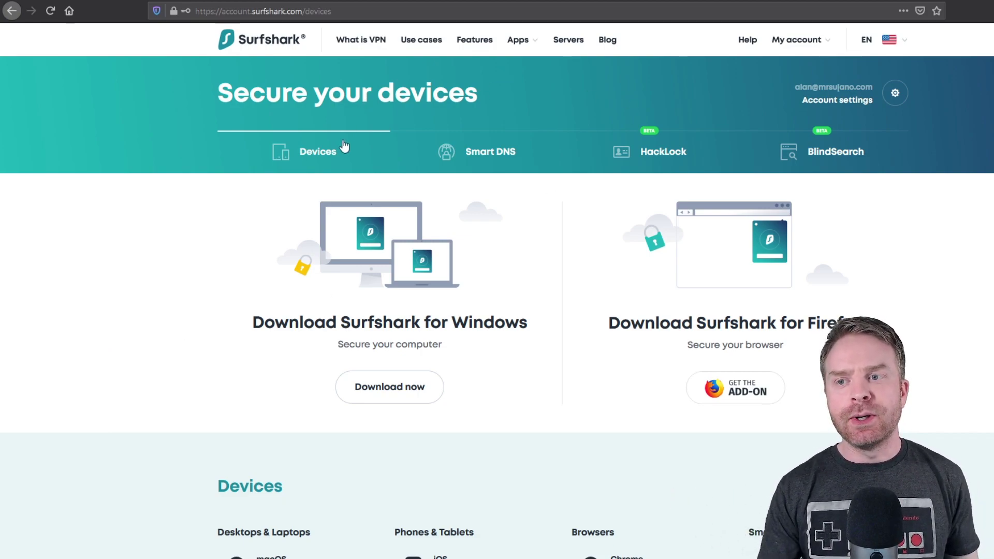
# From Surfshark's Manual setup page, download the Canada · Toronto UDP .ovpn configuration file.
pyautogui.scroll(-5, 219, 309)
pyautogui.scroll(-4, 199, 371)
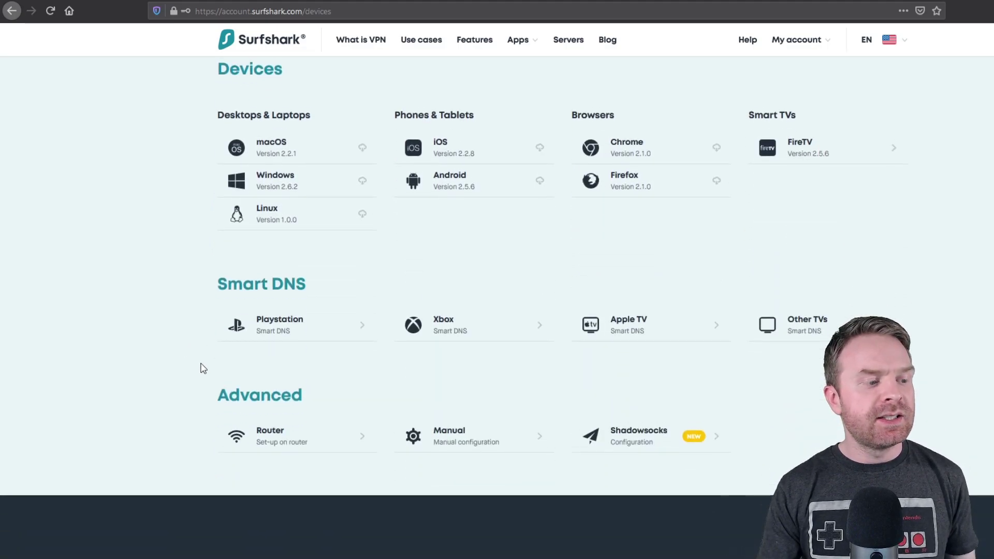
pyautogui.click(453, 434)
pyautogui.scroll(4, 398, 355)
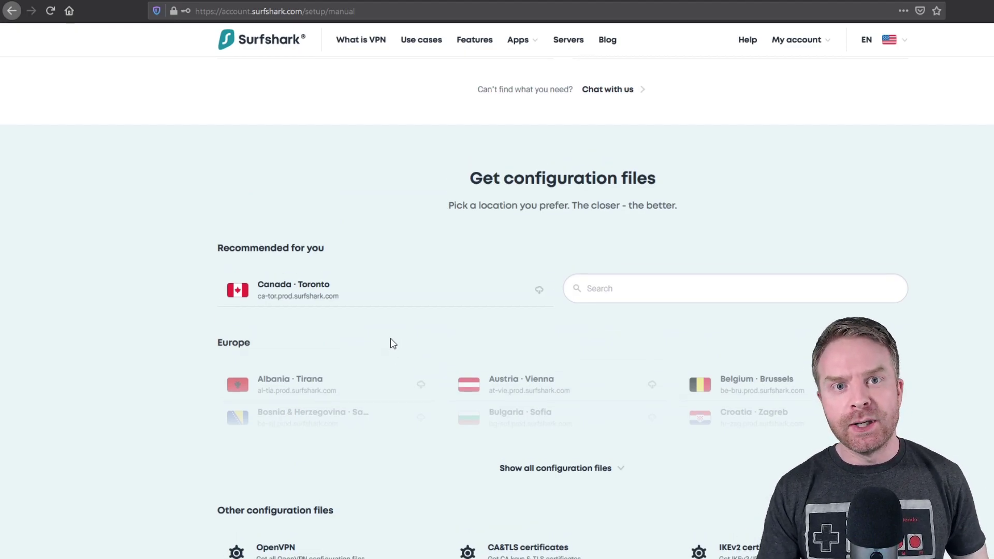
pyautogui.scroll(-2, 384, 165)
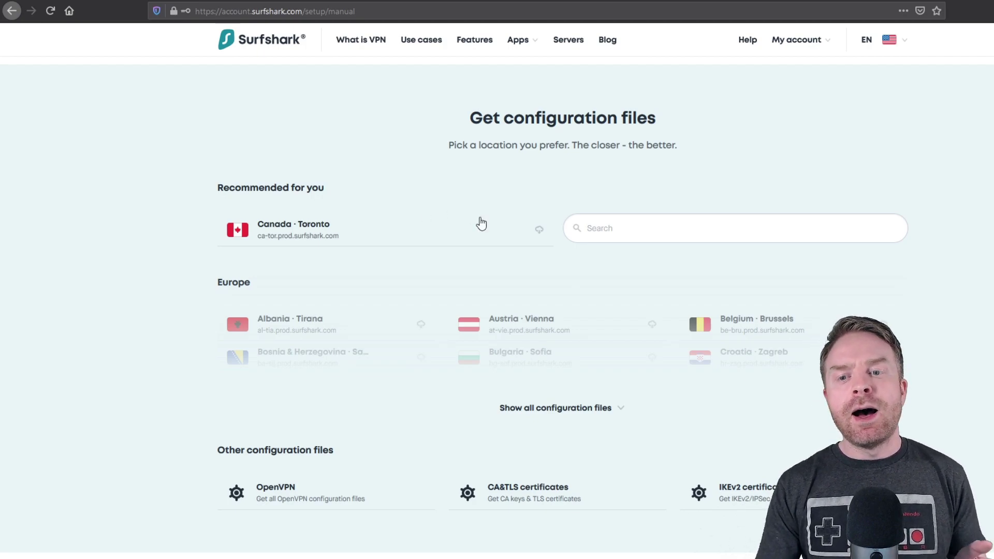
pyautogui.moveTo(506, 228)
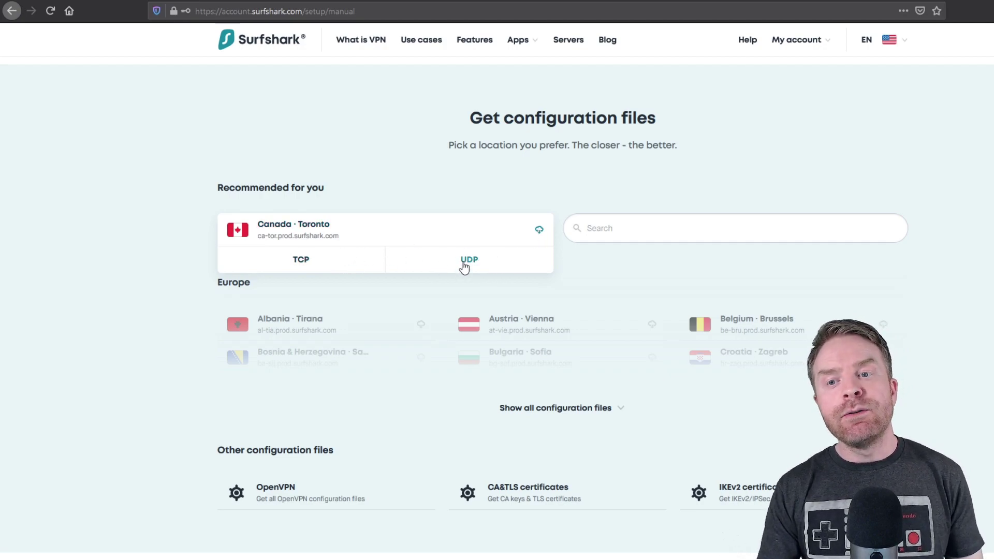
pyautogui.click(471, 264)
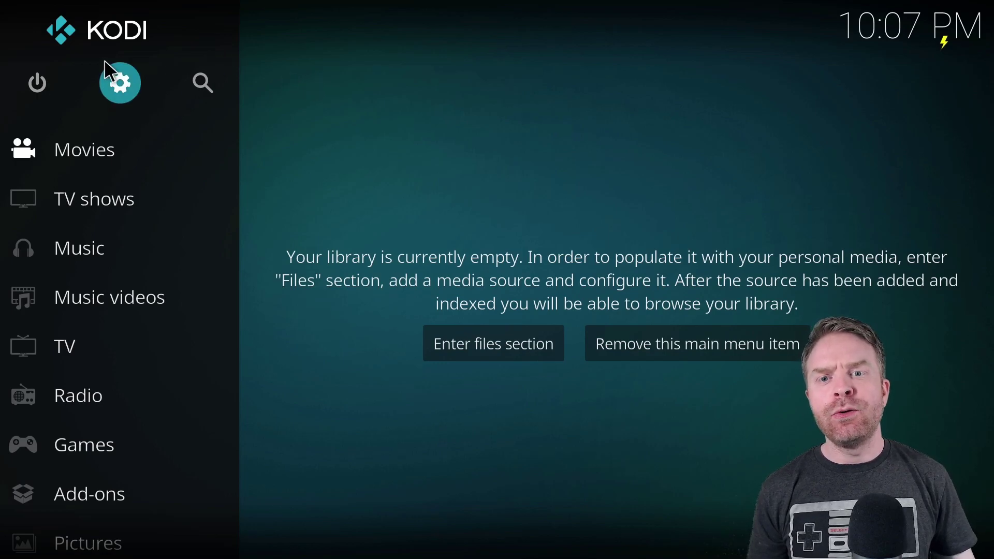
# Turn on Unknown sources under Settings > System > Add-ons and accept the warning.
pyautogui.click(118, 80)
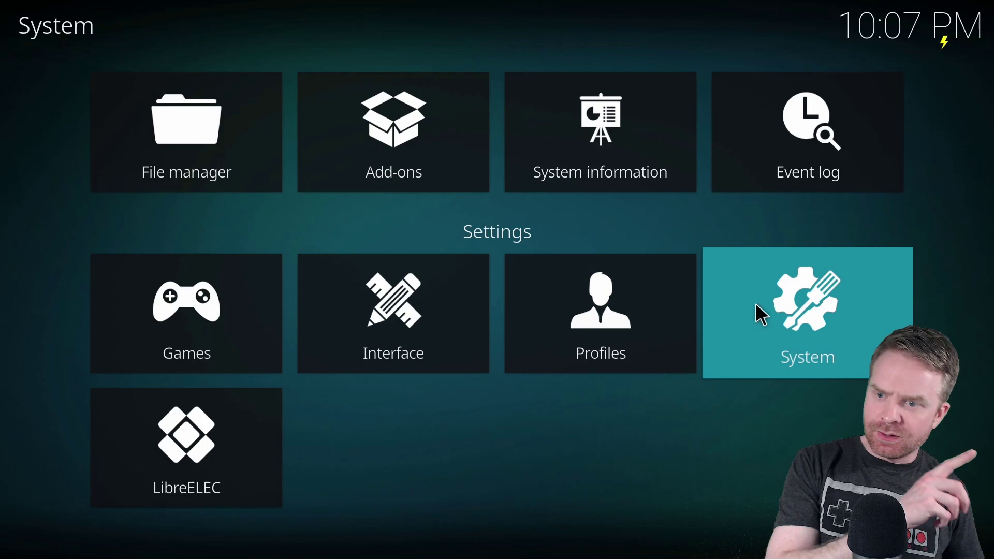
pyautogui.click(756, 306)
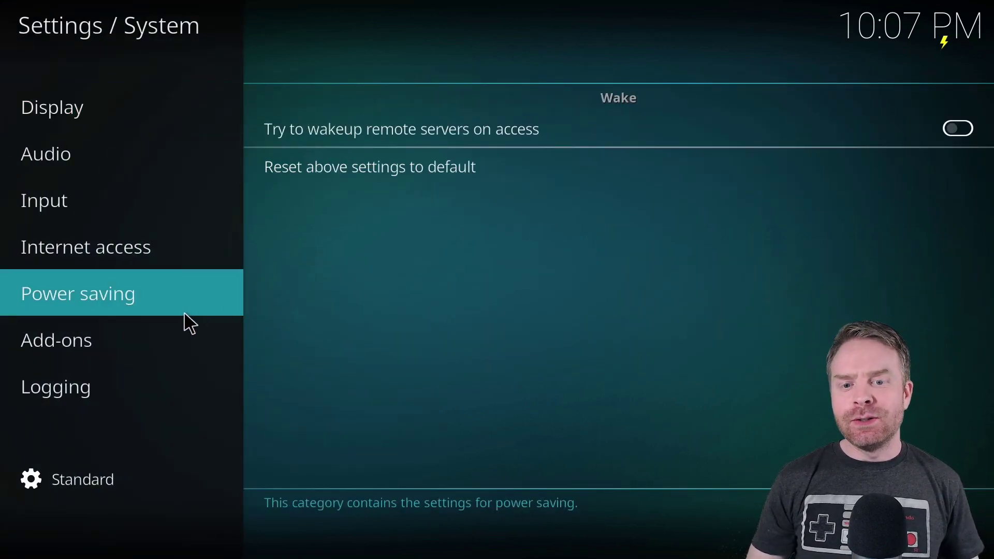
pyautogui.click(173, 342)
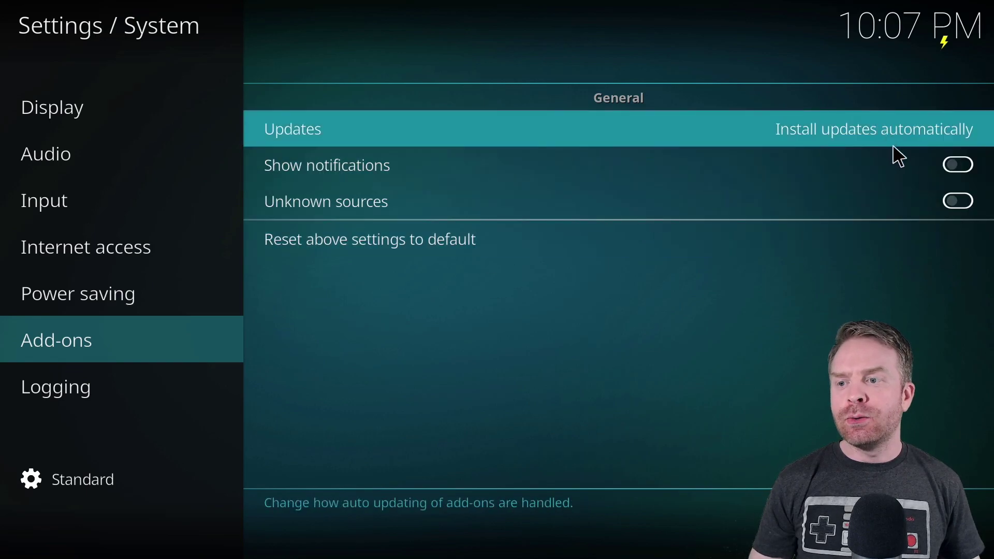
pyautogui.click(947, 200)
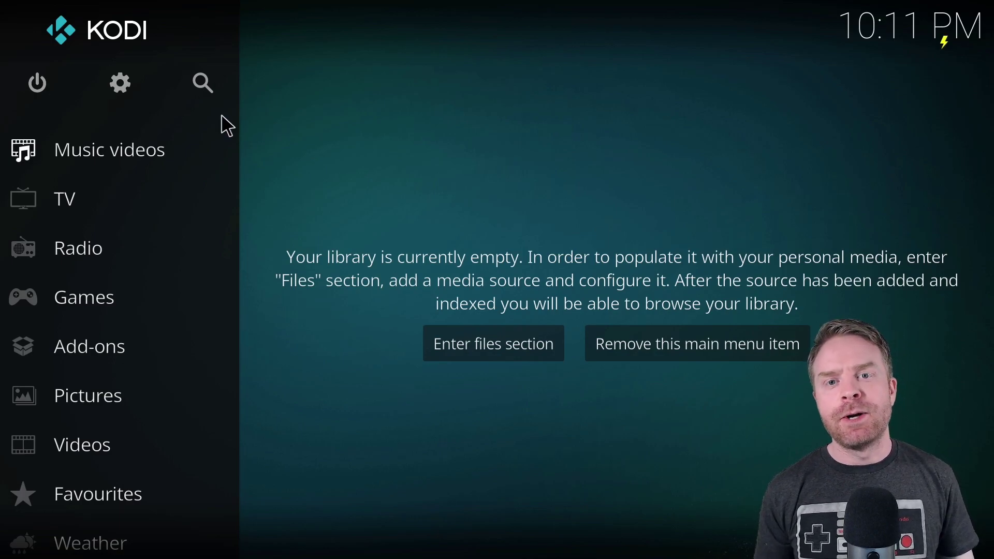
# Install repository.zomboided.plugins-1.0.0.zip from the USB flash drive via Install from zip file.
pyautogui.click(119, 103)
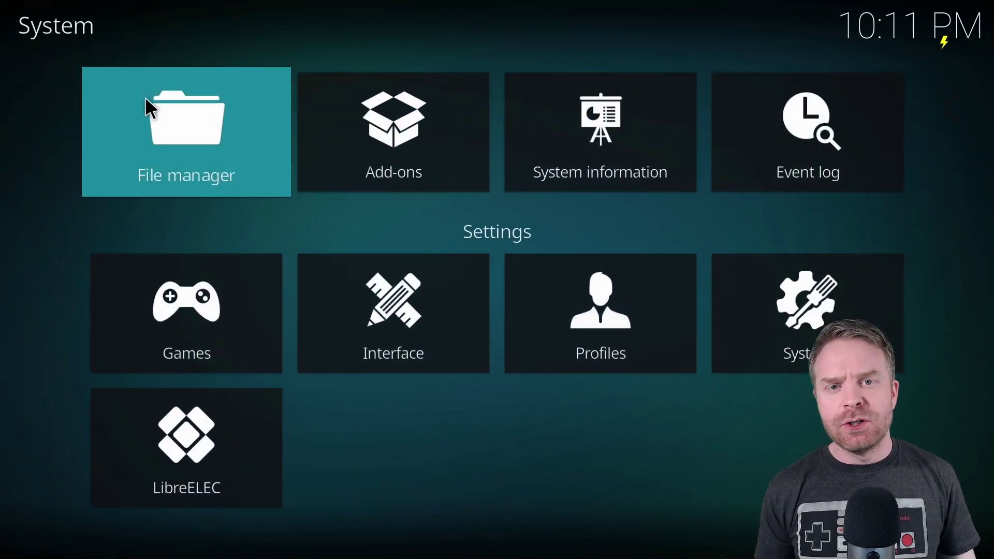
pyautogui.click(357, 117)
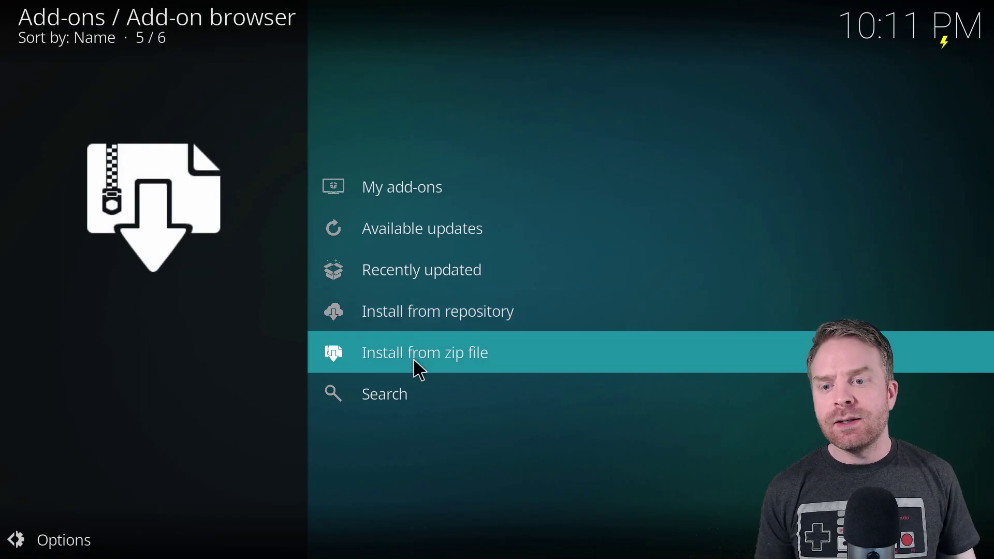
pyautogui.click(413, 360)
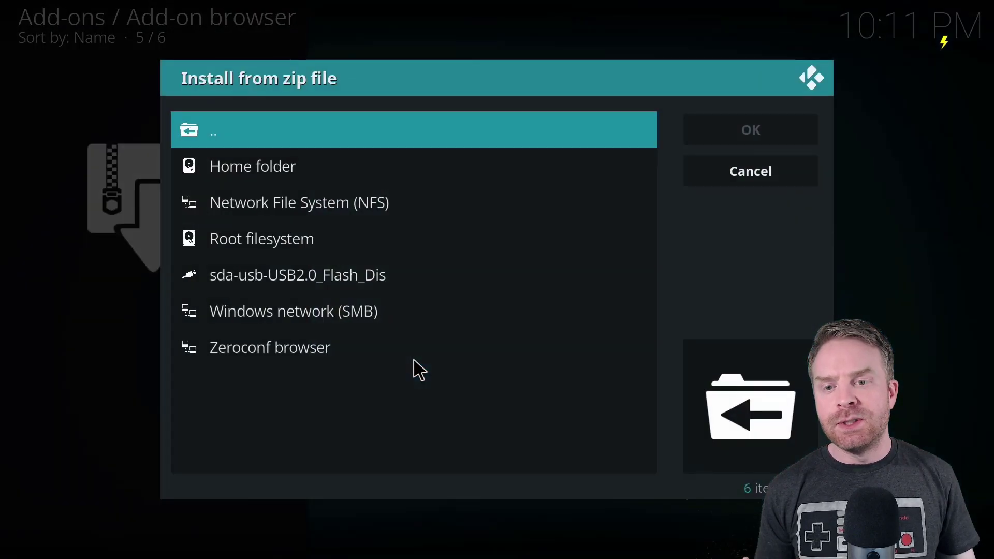
pyautogui.click(394, 272)
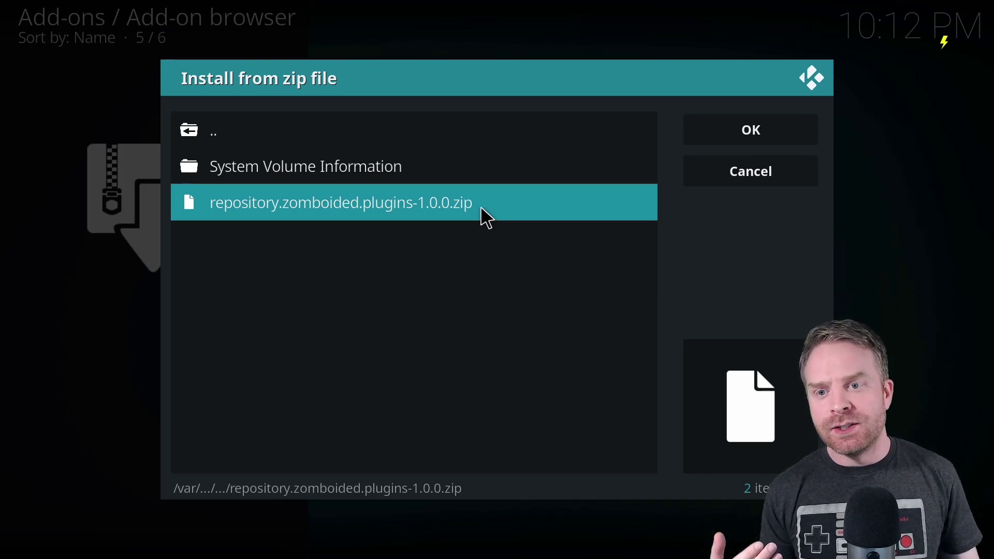
pyautogui.click(481, 206)
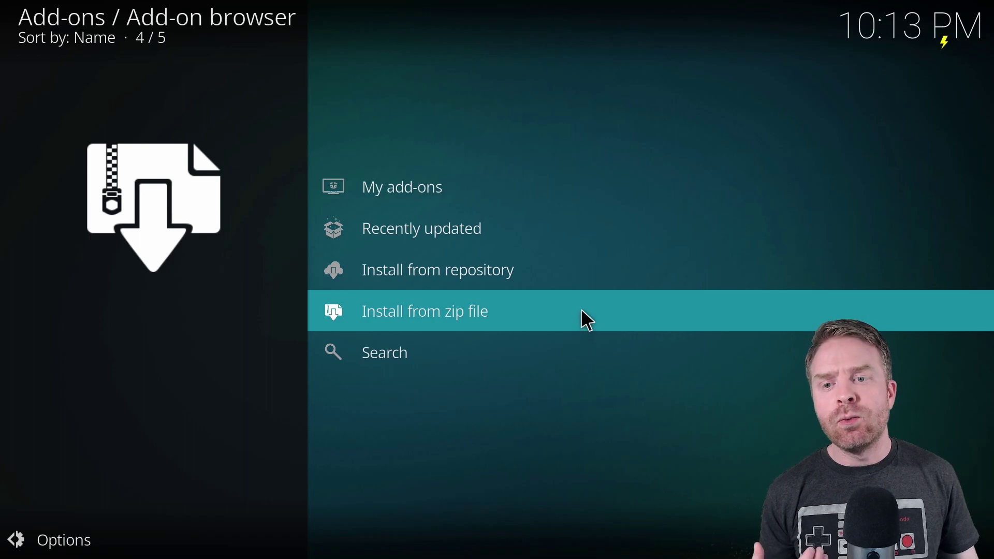
# Install VPN Manager for OpenVPN from the Zomboided Add-on Repository's Services category.
pyautogui.click(578, 280)
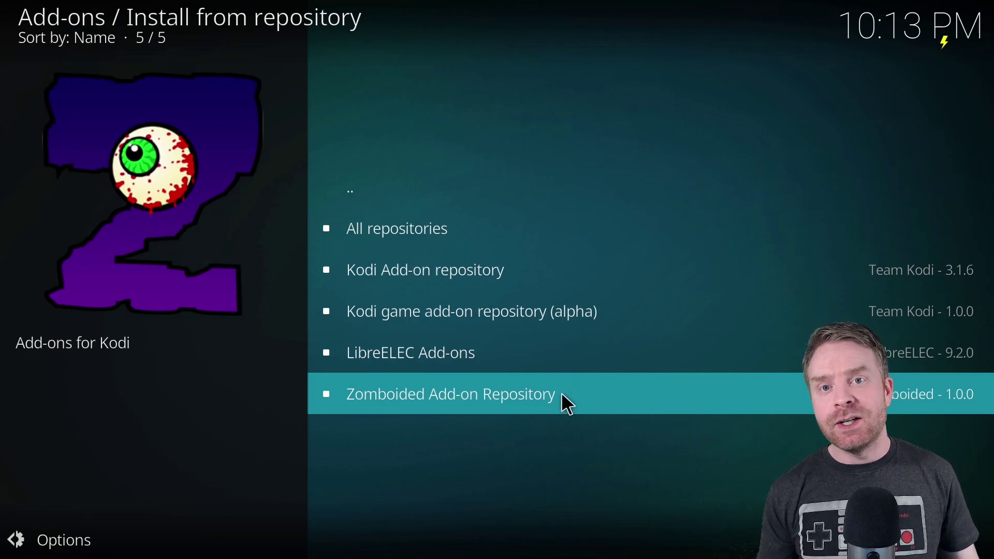
pyautogui.click(561, 392)
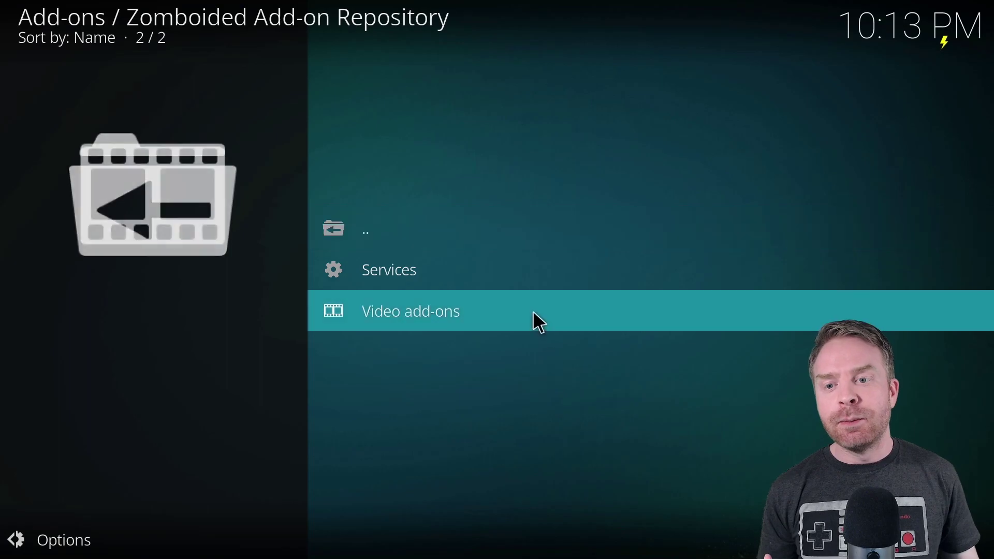
pyautogui.click(518, 282)
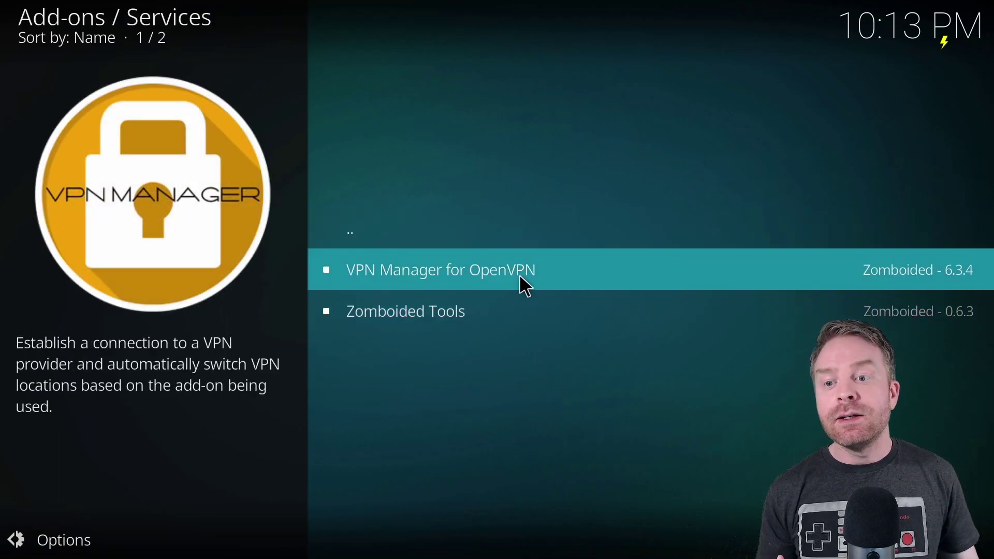
pyautogui.click(524, 285)
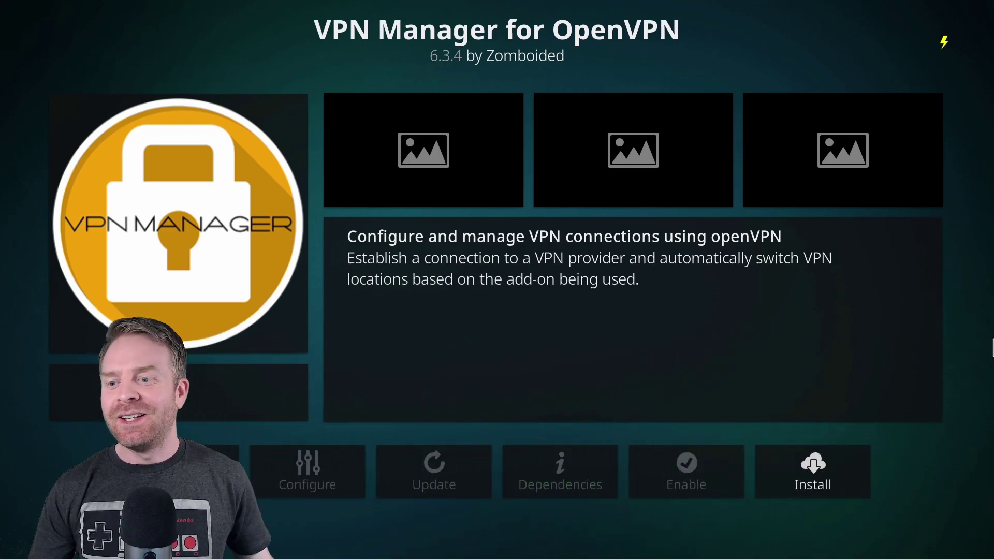
pyautogui.click(787, 448)
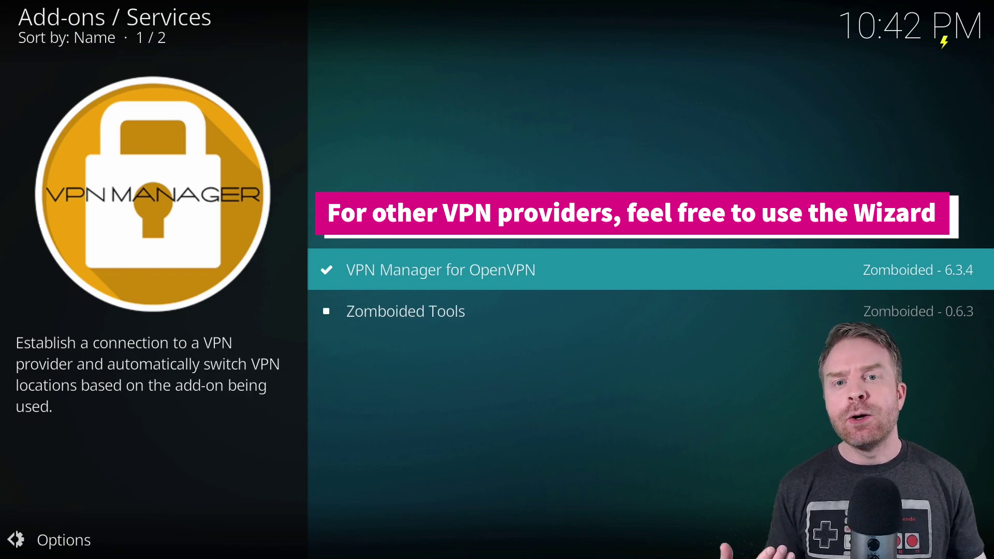
# In VPN Manager for OpenVPN's settings, change Protocol from UDP and TCP to UDP.
pyautogui.click(751, 285)
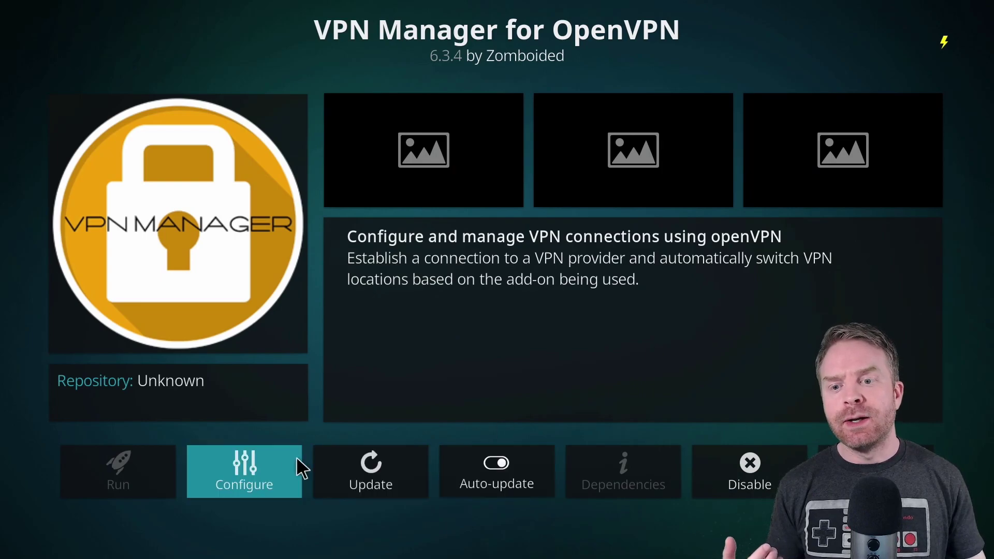
pyautogui.click(274, 463)
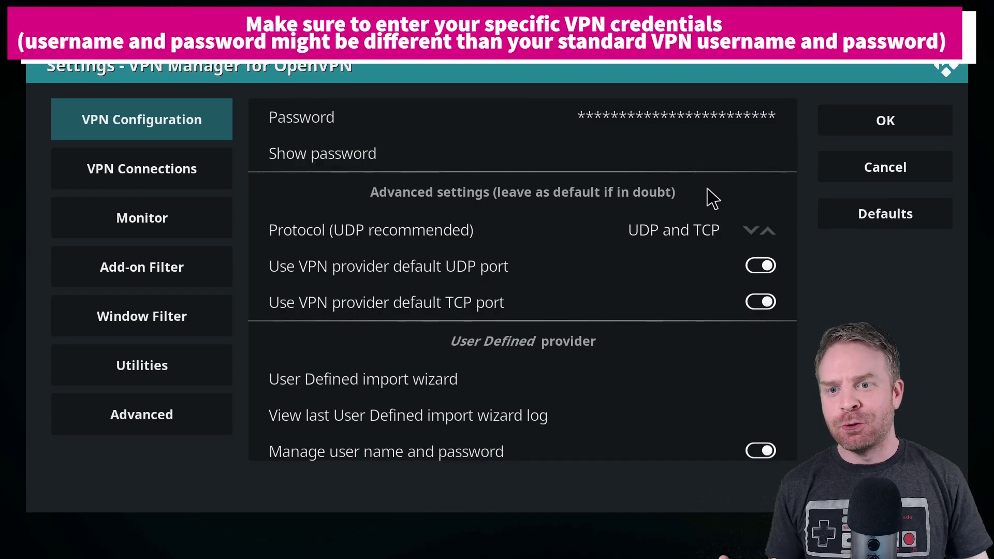
pyautogui.scroll(-1, 707, 197)
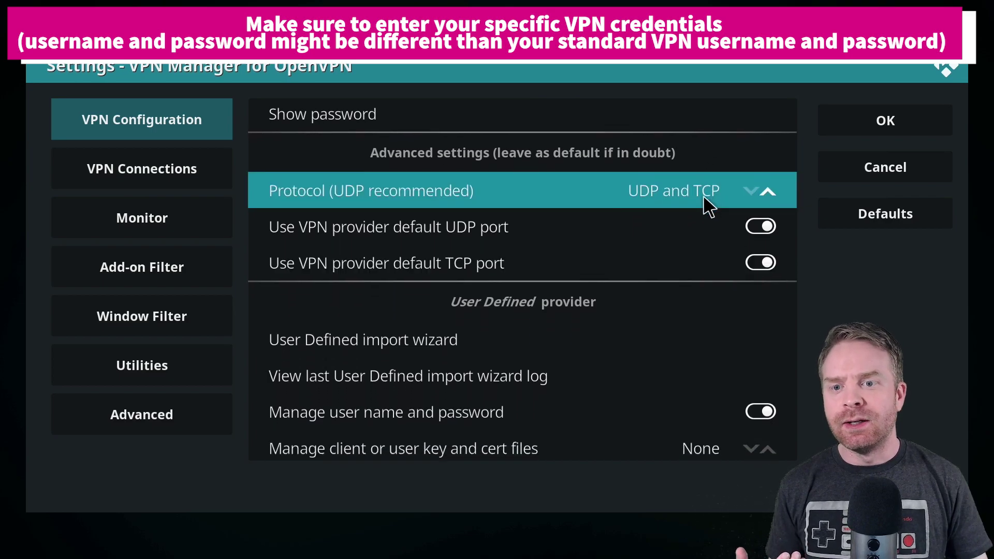
pyautogui.scroll(-1, 703, 195)
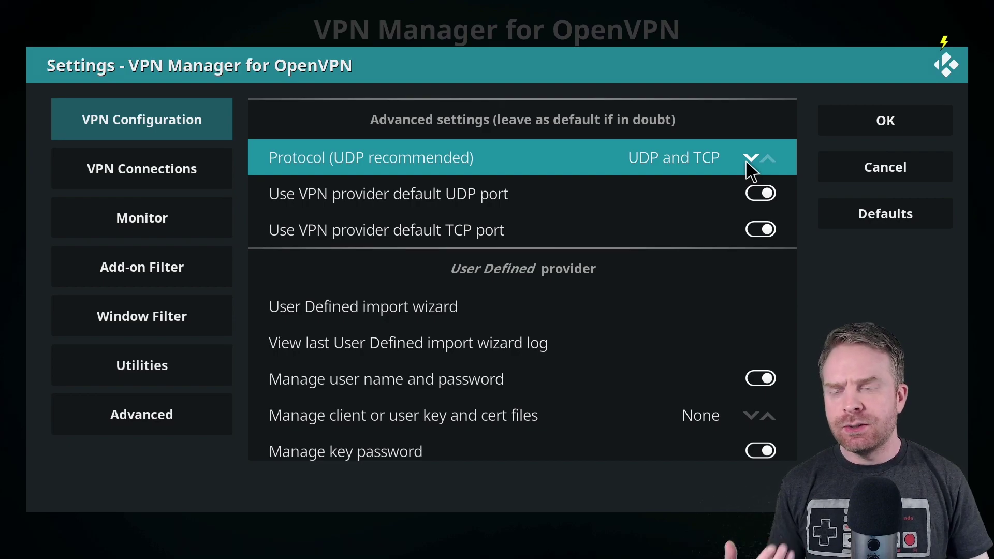
pyautogui.click(750, 158)
pyautogui.click(750, 157)
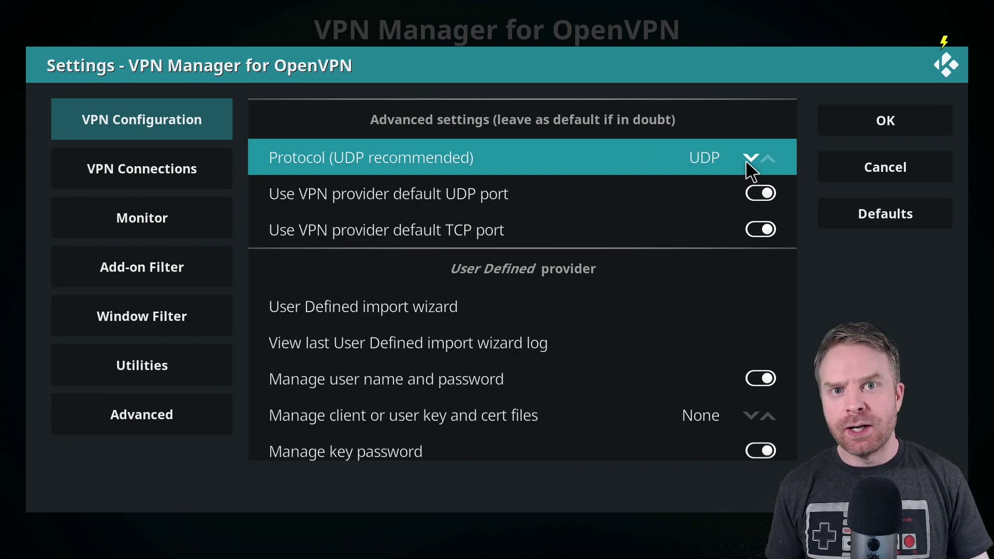
pyautogui.scroll(2, 746, 160)
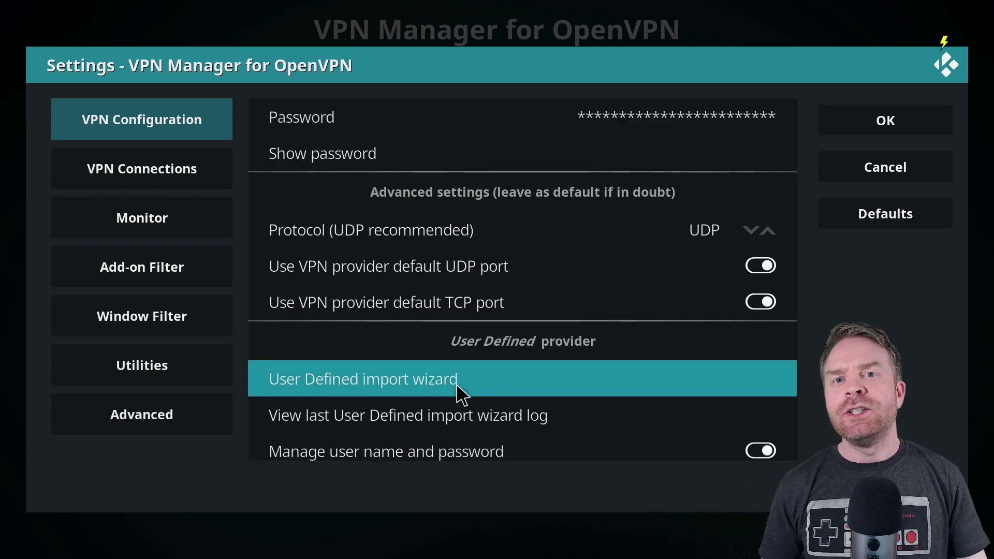
# Import the USB drive directory as User Defined provider, allowing .ovpn updates and UDP/TCP renaming.
pyautogui.press('Escape')
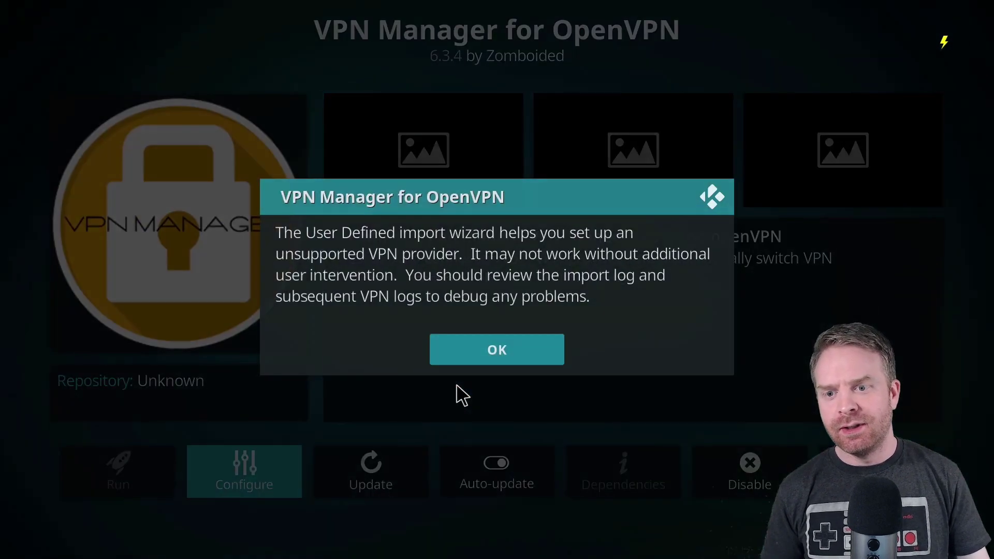
pyautogui.click(479, 358)
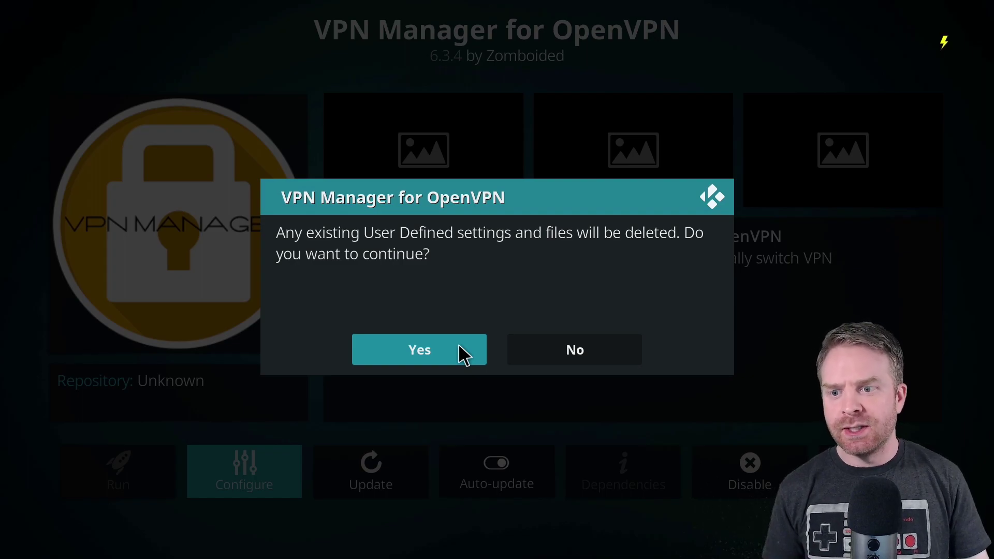
pyautogui.click(459, 345)
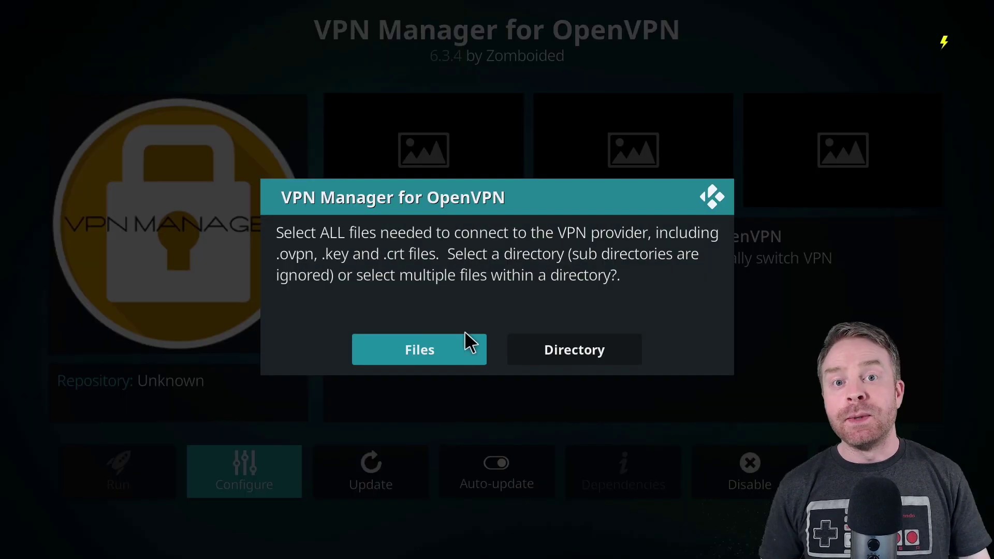
pyautogui.click(553, 353)
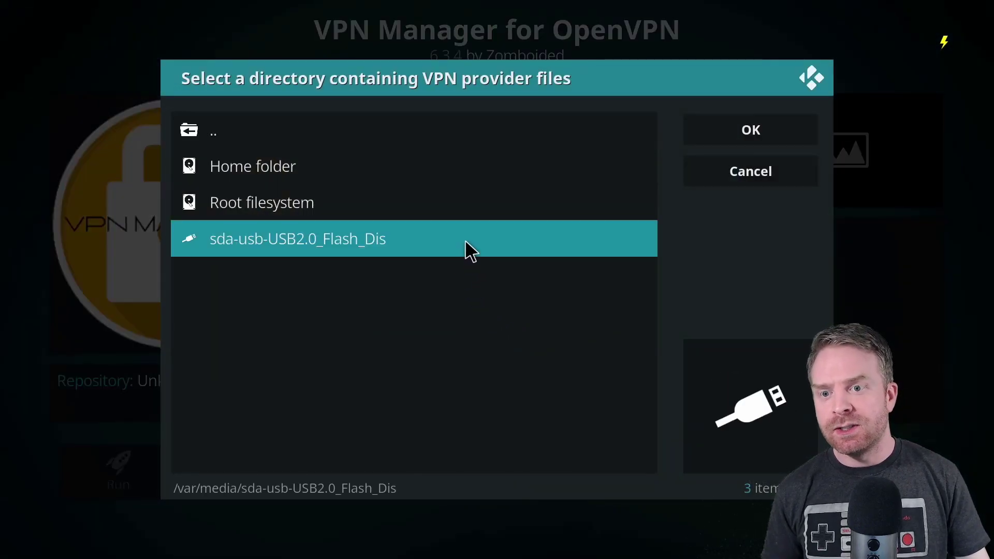
pyautogui.click(464, 239)
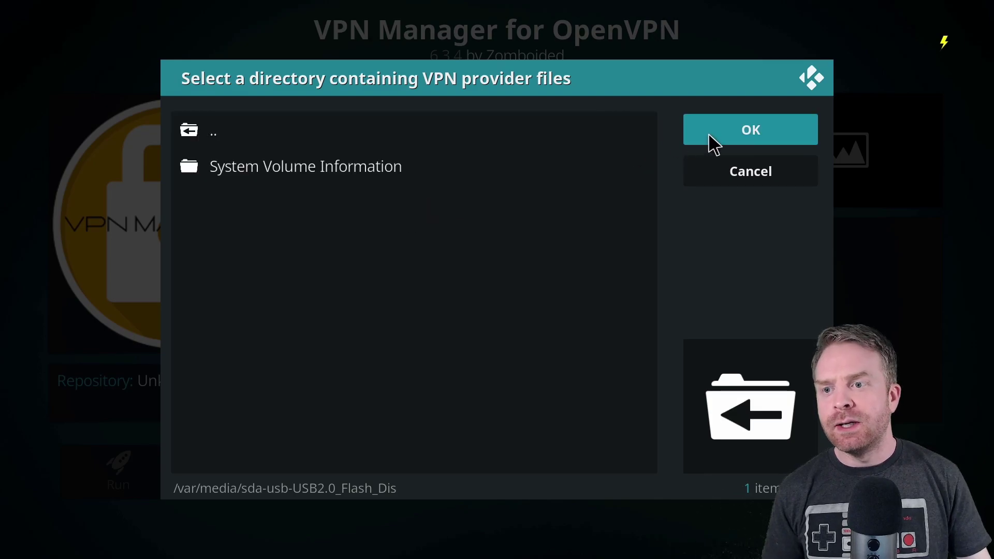
pyautogui.click(730, 147)
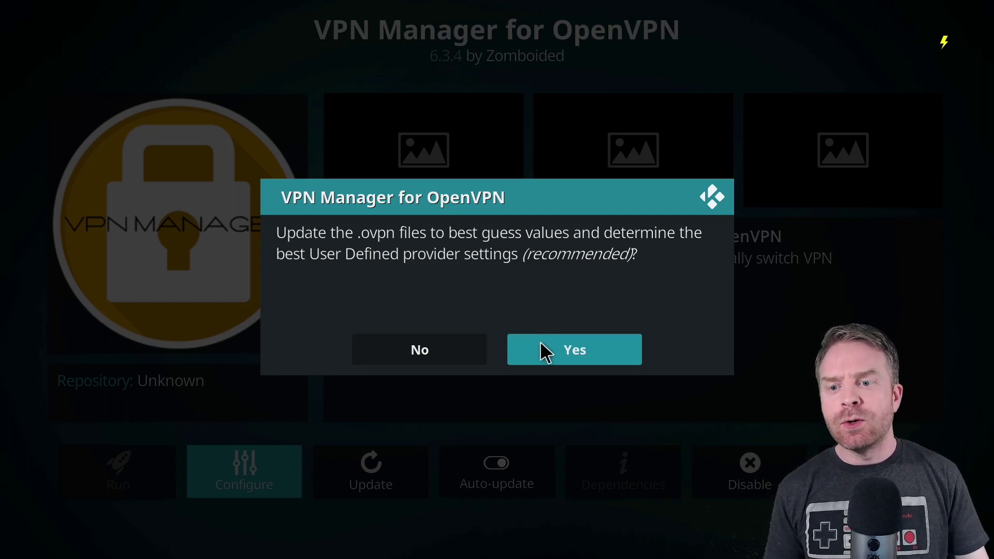
pyautogui.click(547, 360)
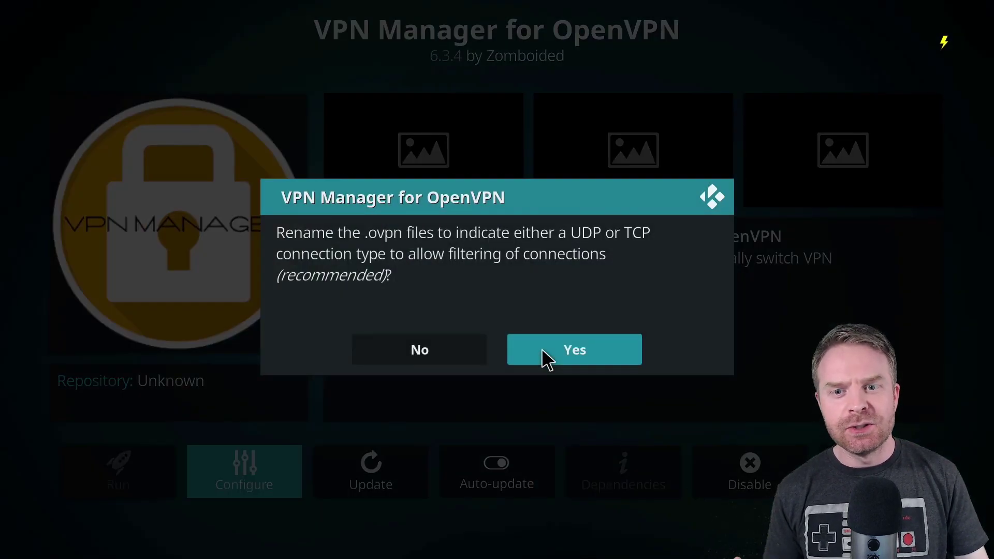
pyautogui.click(541, 358)
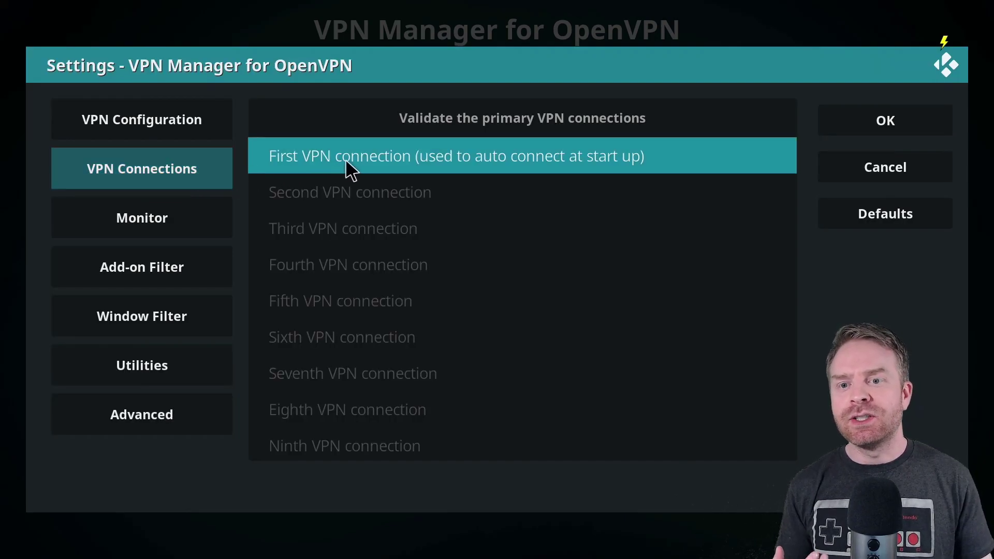
# Connect the first VPN connection using the ca-tor.prod.surfshark.comsurfshark_openvpn_udp (UDP) profile.
pyautogui.press('Escape')
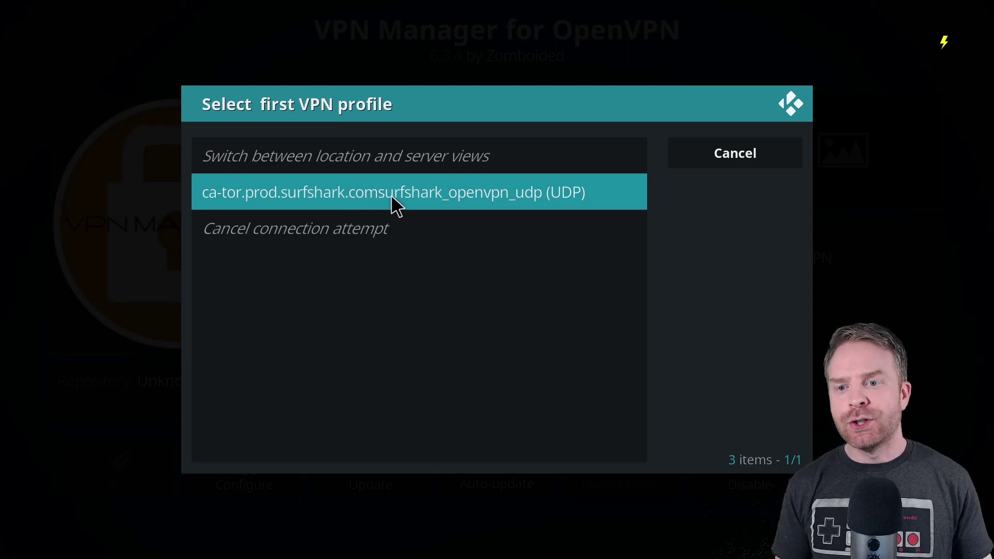
pyautogui.click(405, 197)
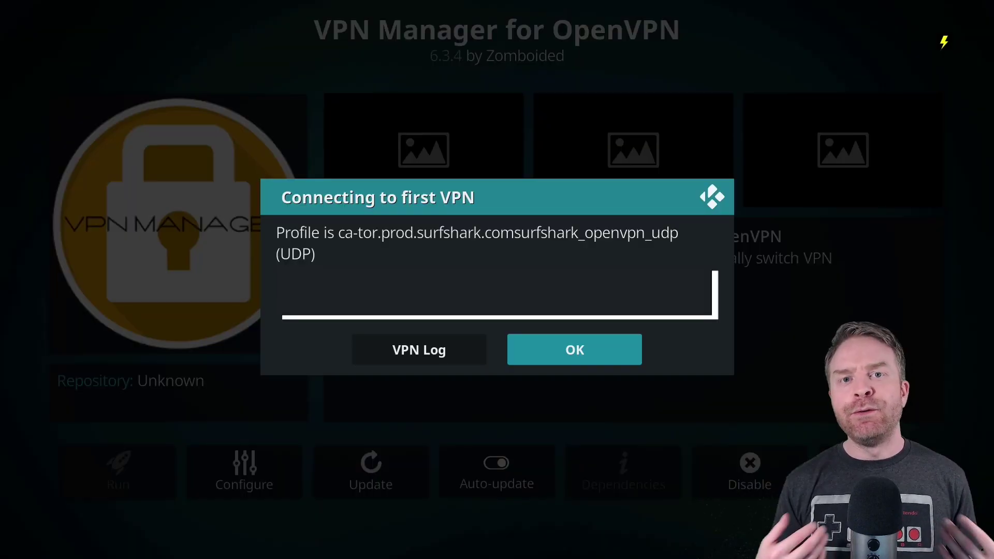